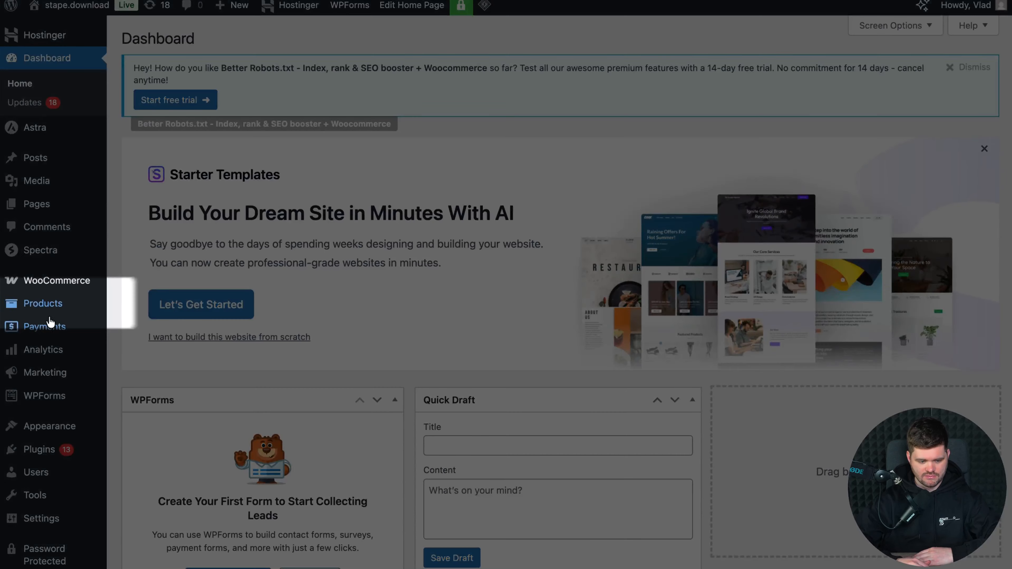
Step: Add a new product attribute named "margin new" with the slug "margin_new"
mouse_move(42, 307)
click(164, 400)
click(237, 318)
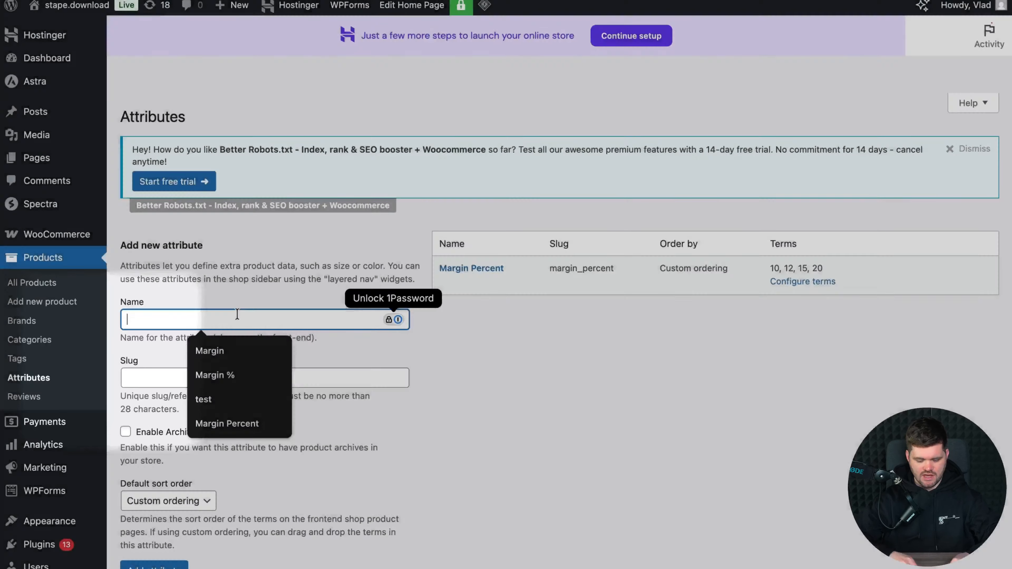
text(margin new)
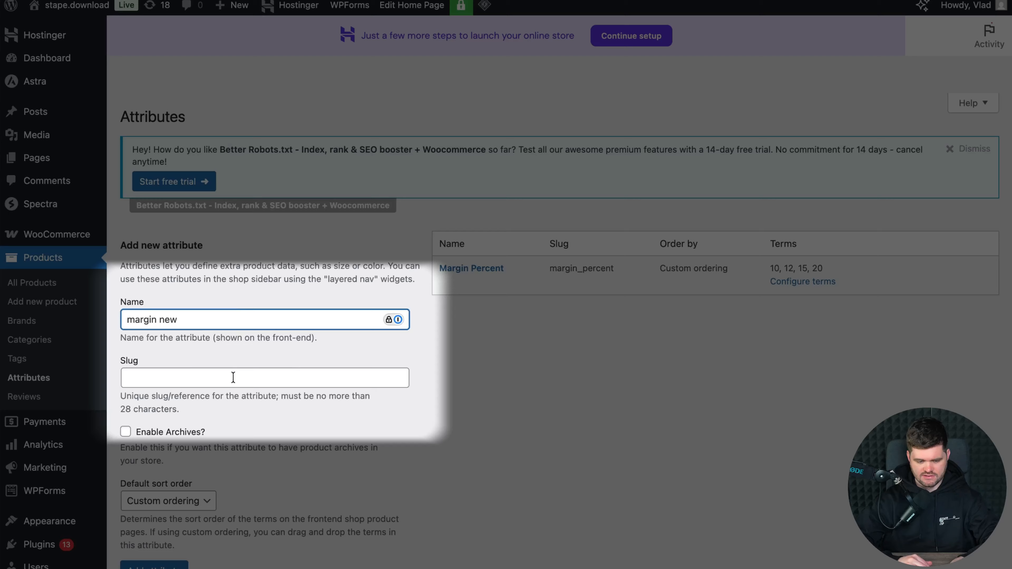
click(233, 377)
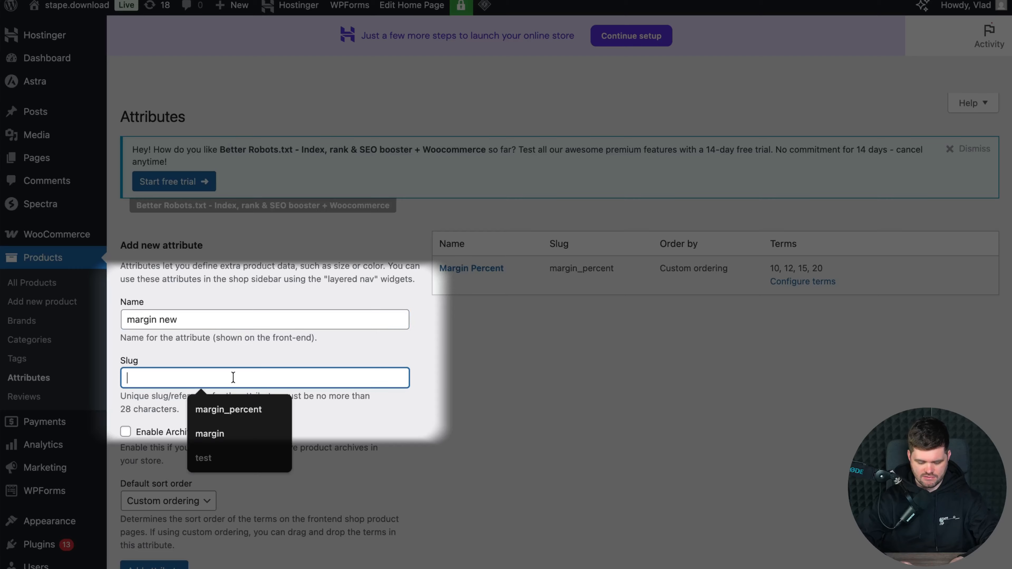
text(margin_new)
key(Return)
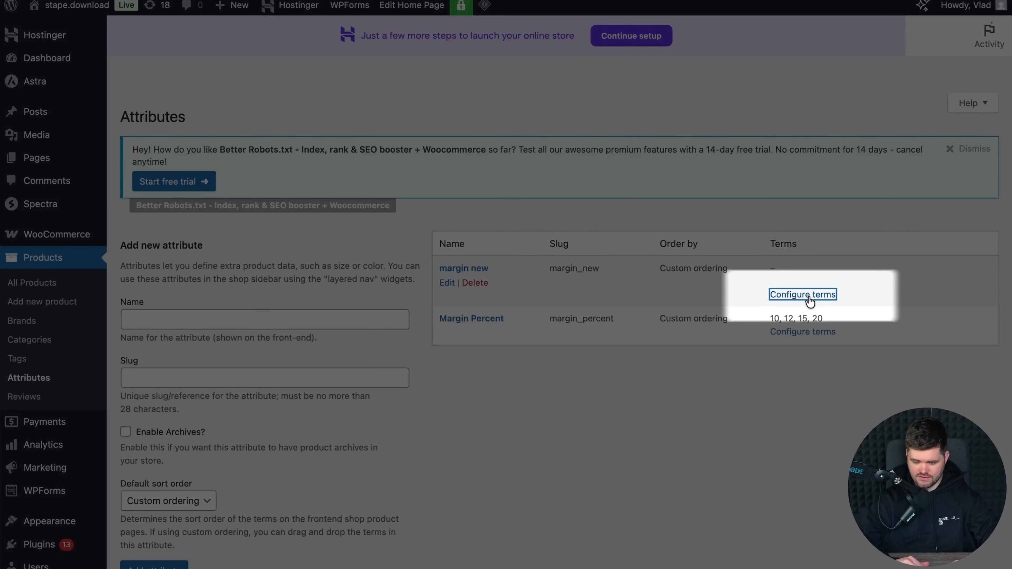
Step: Add a term named 10 with the slug 10 to the "margin new" attribute
click(808, 295)
text(10)
key(Tab)
text(10)
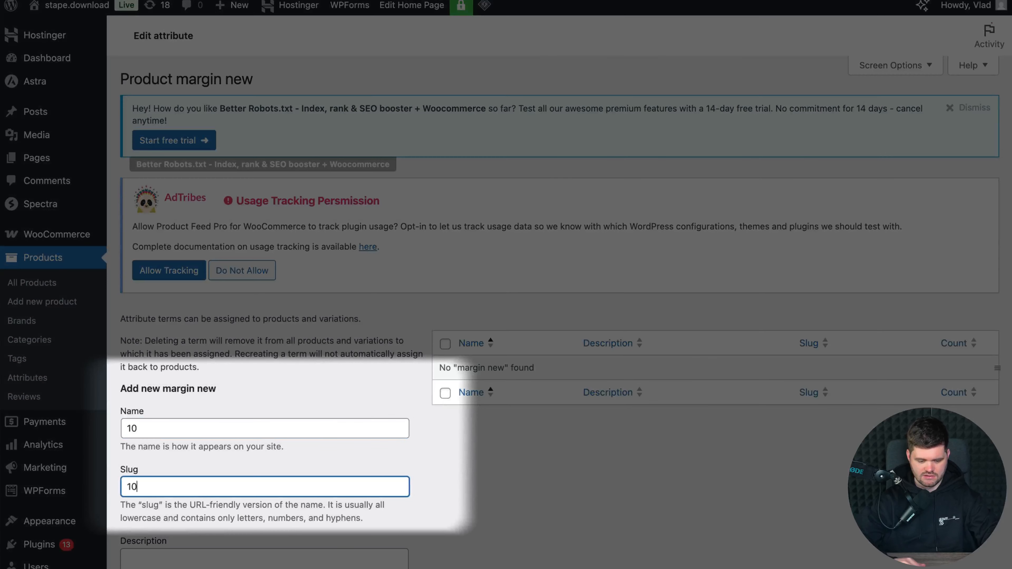
scroll(246, 562, down, 5)
click(198, 525)
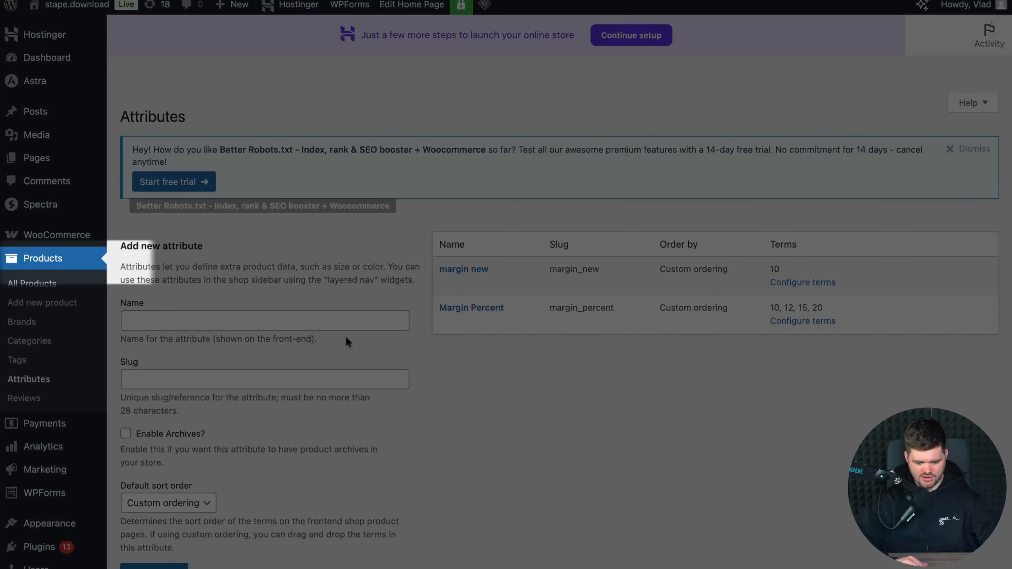
Step: Open the Bicycle Helmet Green product for editing and add the existing Margin Percent attribute to its product data
click(40, 283)
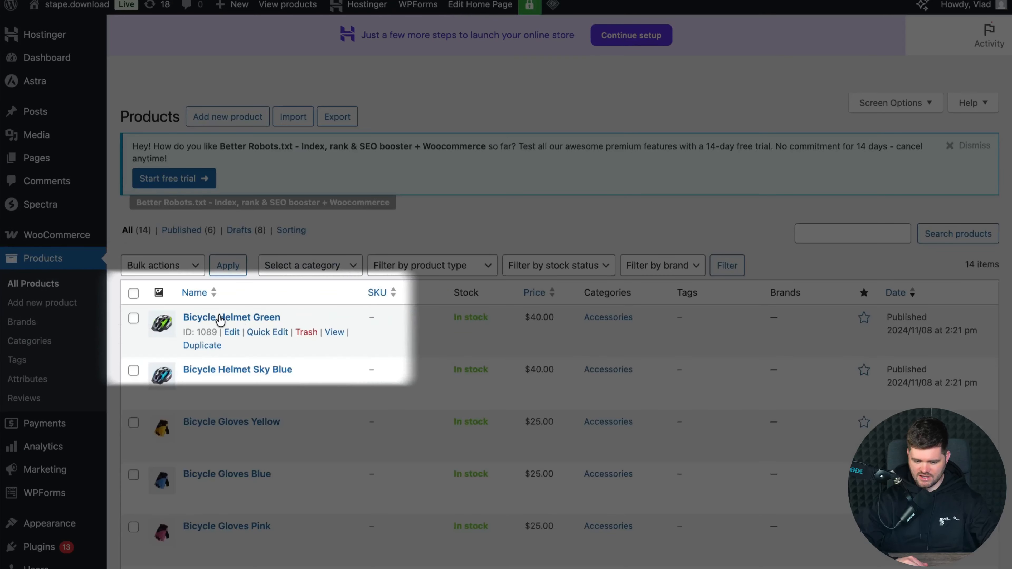
click(220, 318)
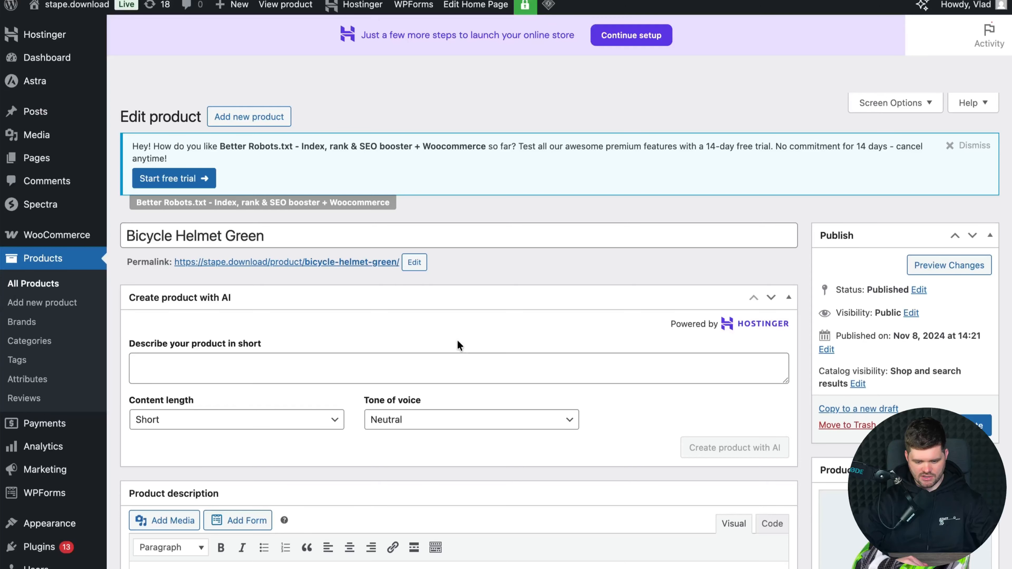
scroll(458, 345, down, 8)
scroll(456, 339, down, 7)
click(161, 413)
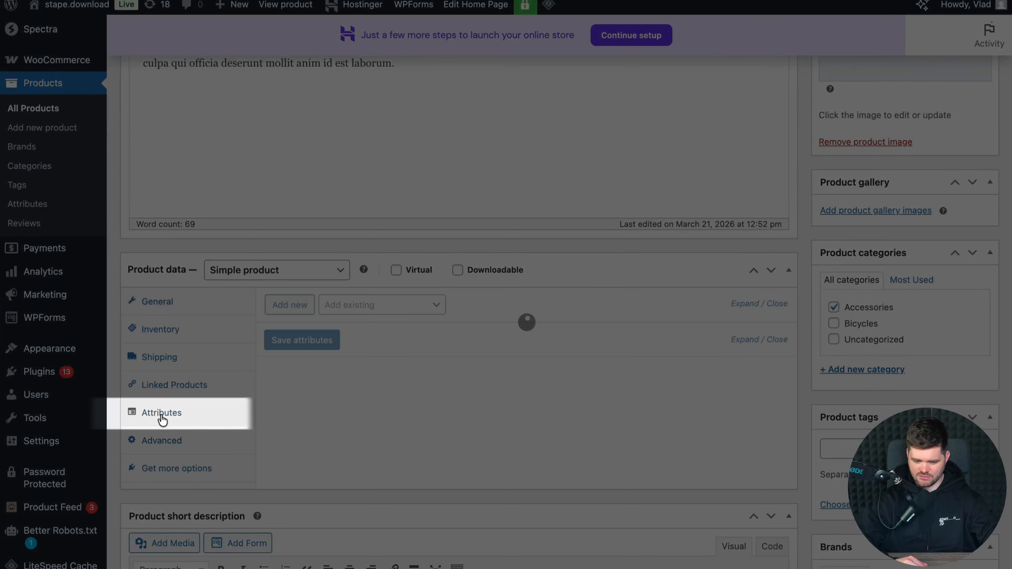
click(399, 309)
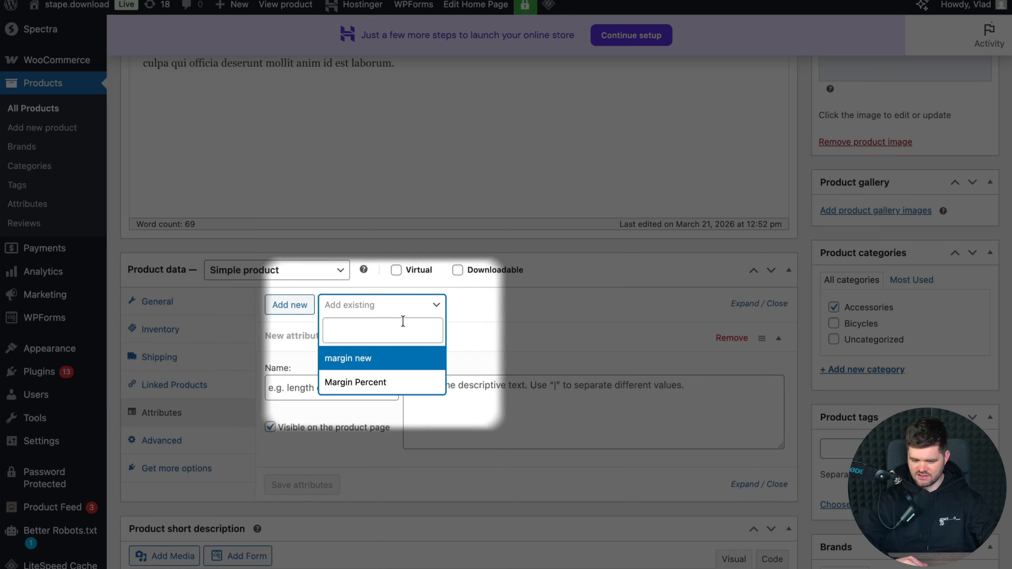
click(355, 382)
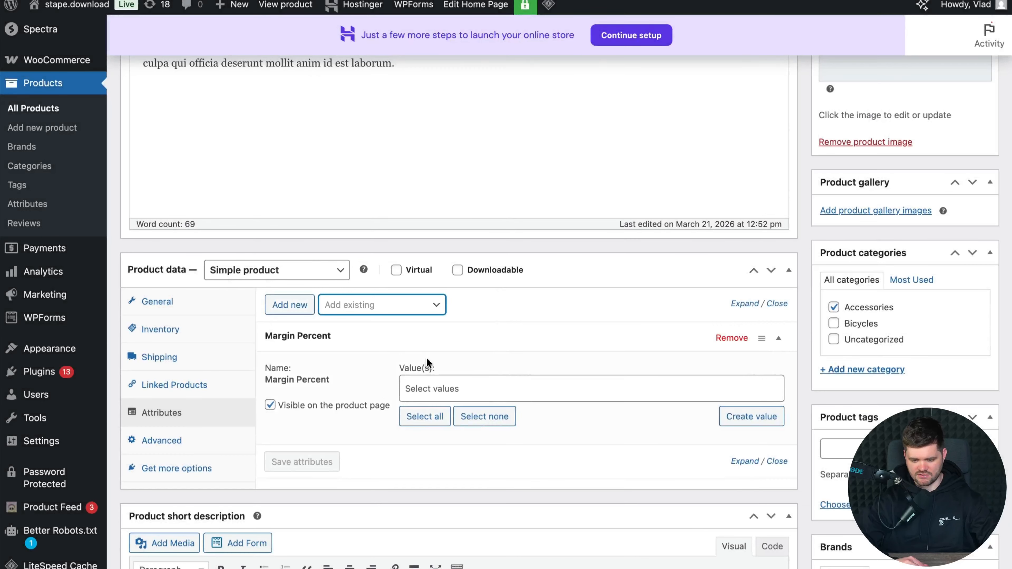
Step: Set the Margin Percent value to 12, make the attribute not visible on the product page, and save the attributes
click(457, 388)
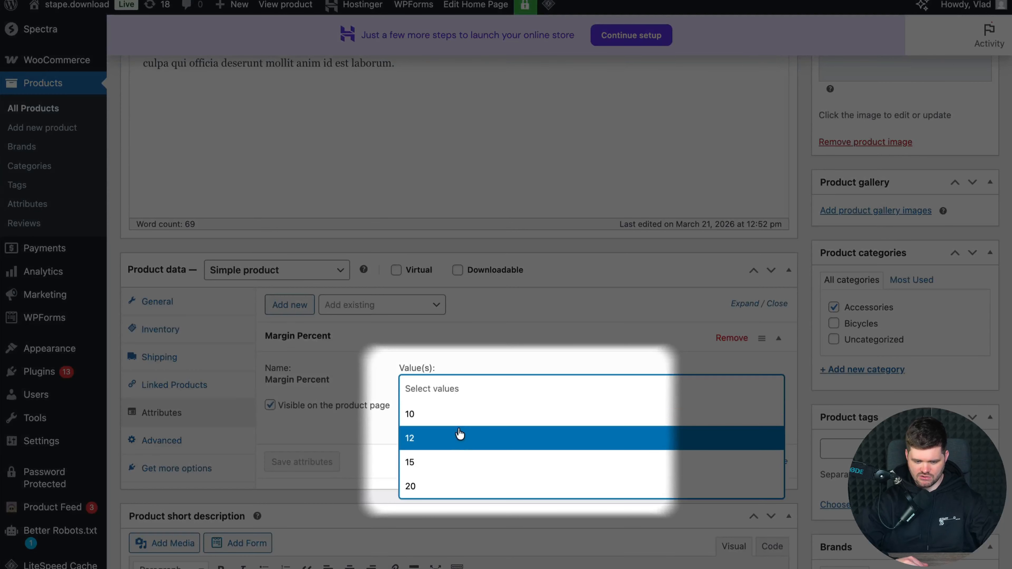
click(458, 423)
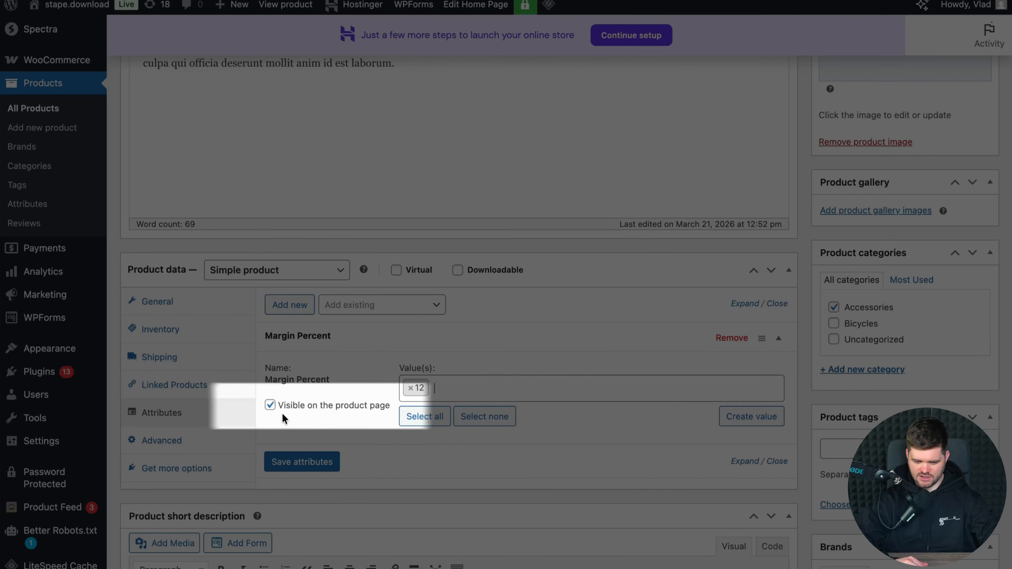
click(270, 406)
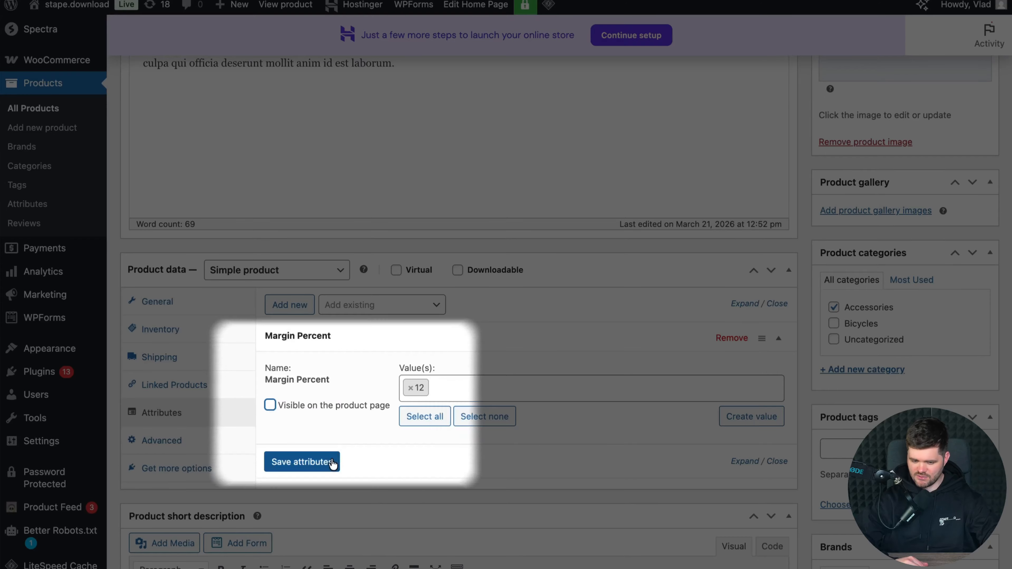
click(301, 461)
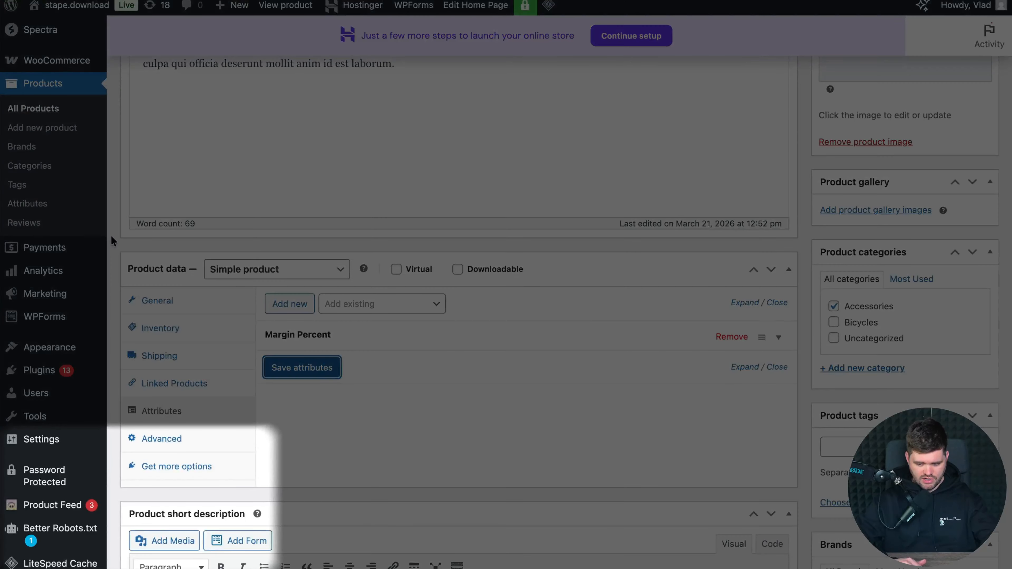
Step: Create a product feed named "POAS data feed 2" for the Custom Feed channel, comma-delimited CSV, refreshed daily, with Google Analytics tracking disabled
mouse_move(57, 518)
click(162, 453)
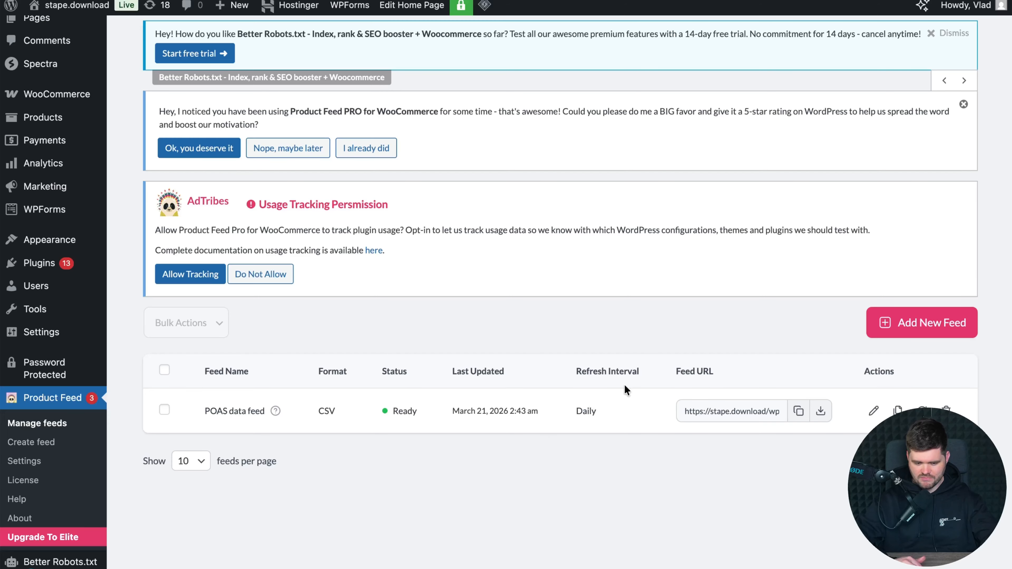
click(896, 325)
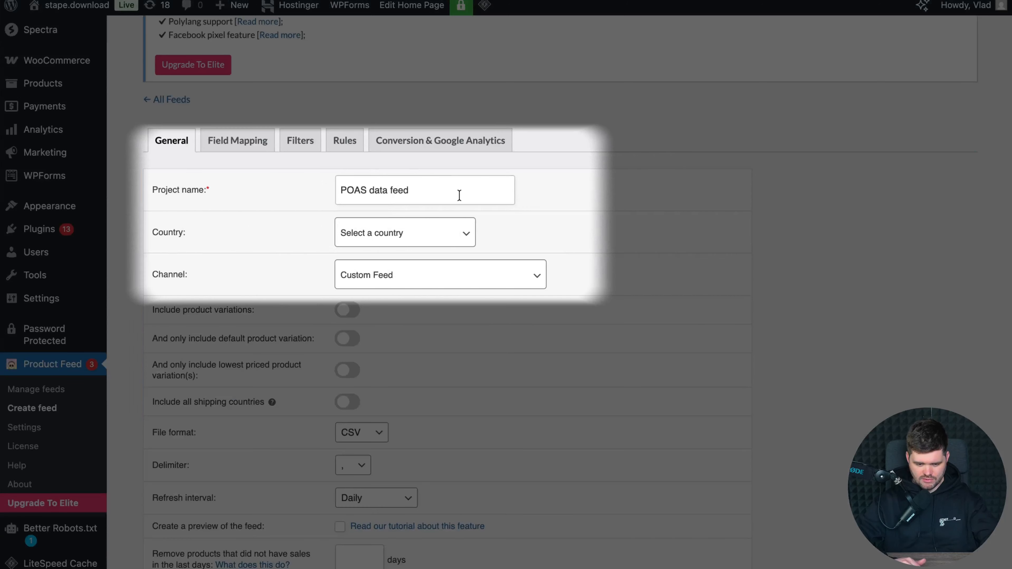
click(459, 195)
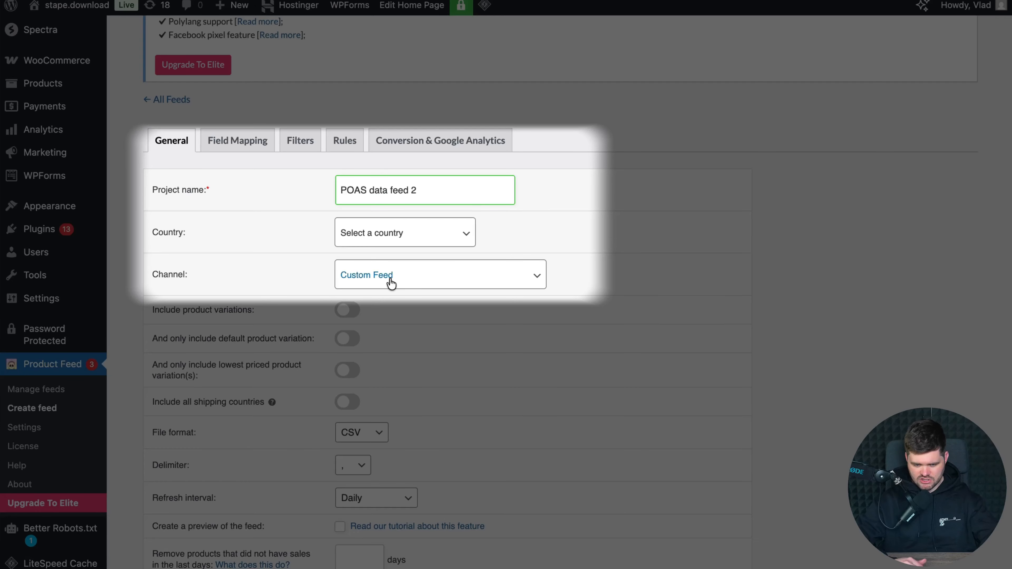
scroll(437, 401, down, 3)
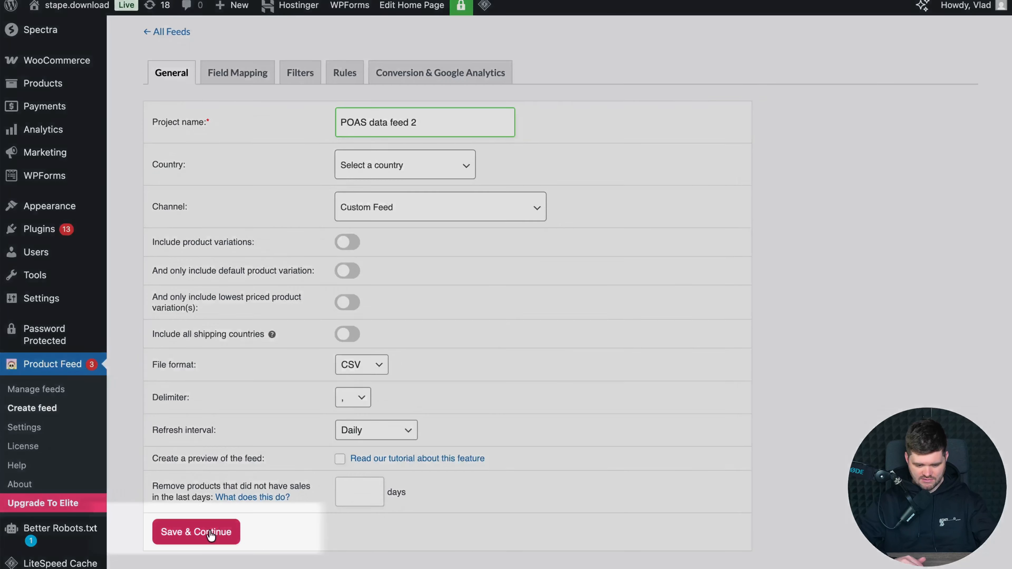
click(210, 534)
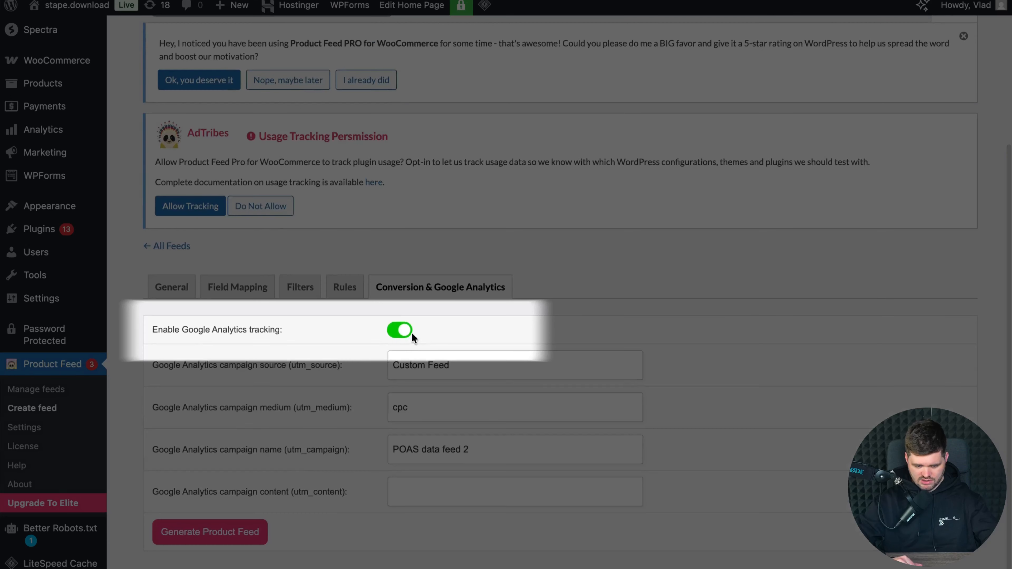
click(406, 330)
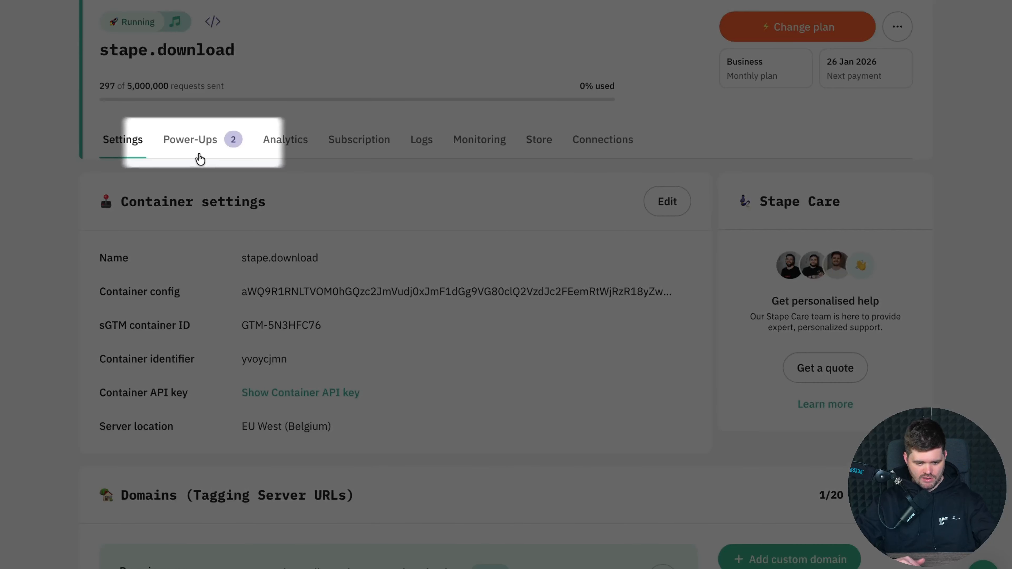
Step: In the Stape container stape.download, enable the POAS Data Feed power-up and save the change
click(199, 158)
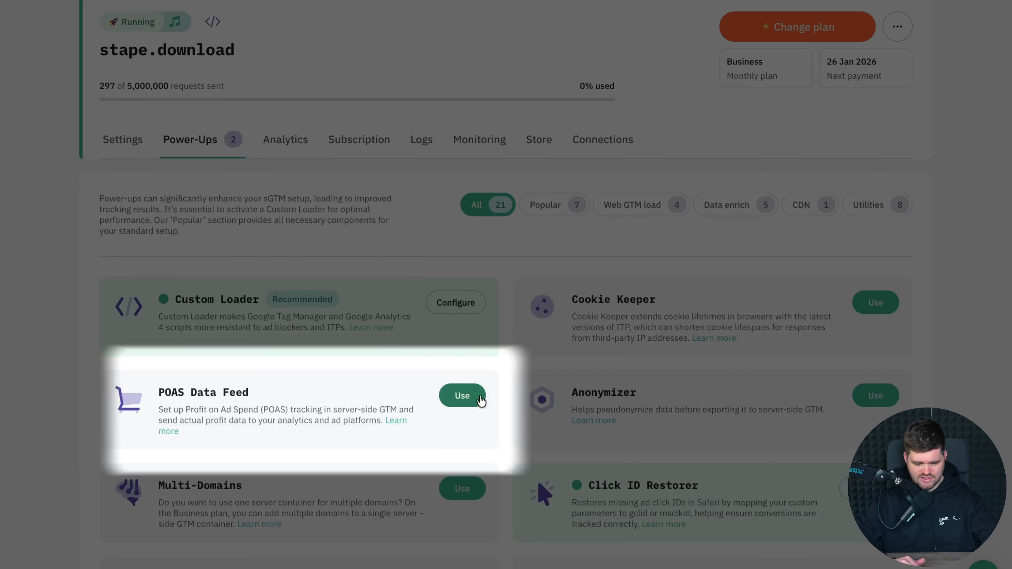
click(481, 400)
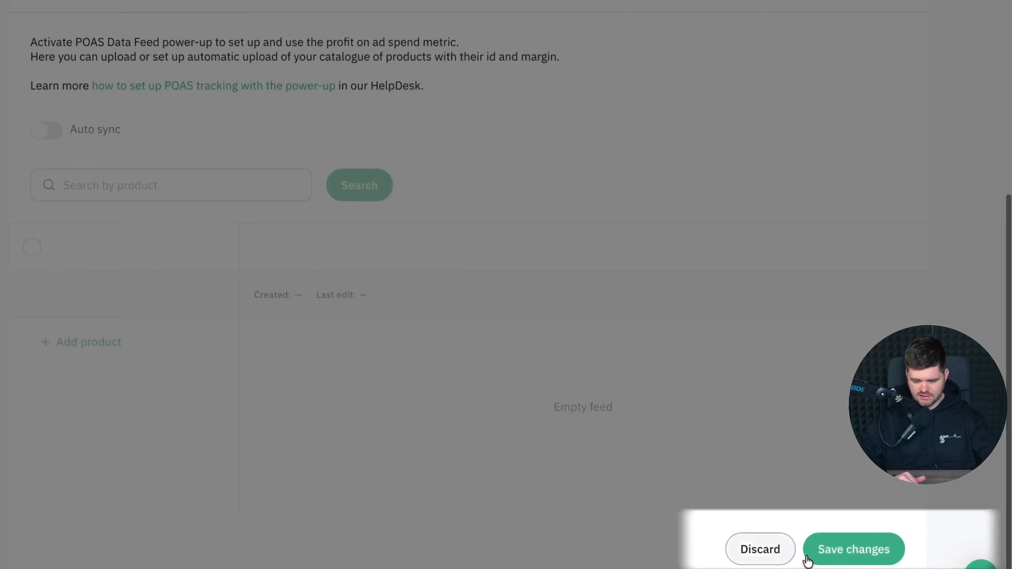
click(865, 549)
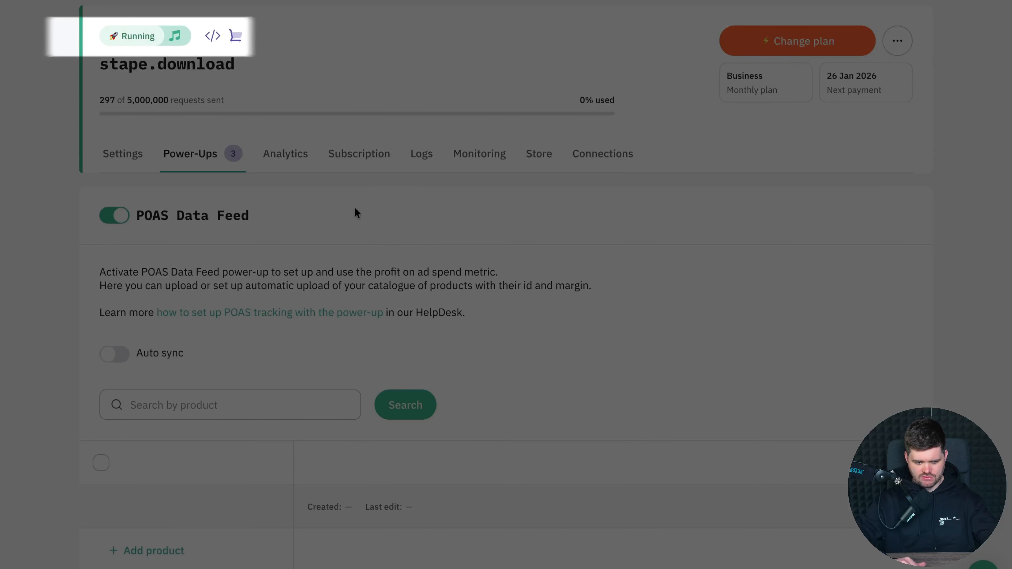
Step: Turn on auto sync for the POAS Data Feed, paste the feed's CSV file link, and open the CSV delimiter choices
scroll(445, 261, down, 2)
scroll(262, 226, down, 1)
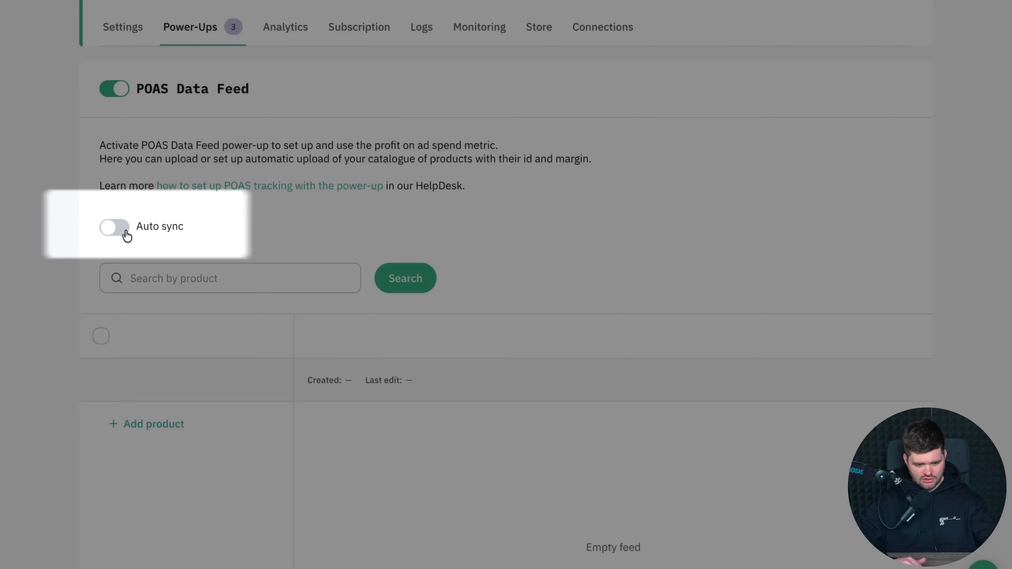
click(119, 227)
click(672, 424)
key(ctrl+v)
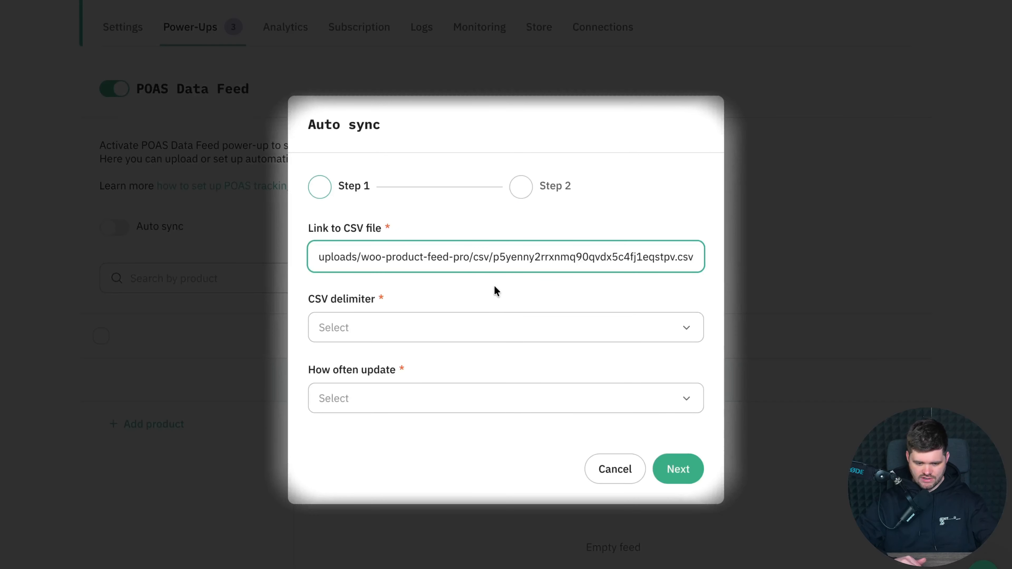
click(410, 326)
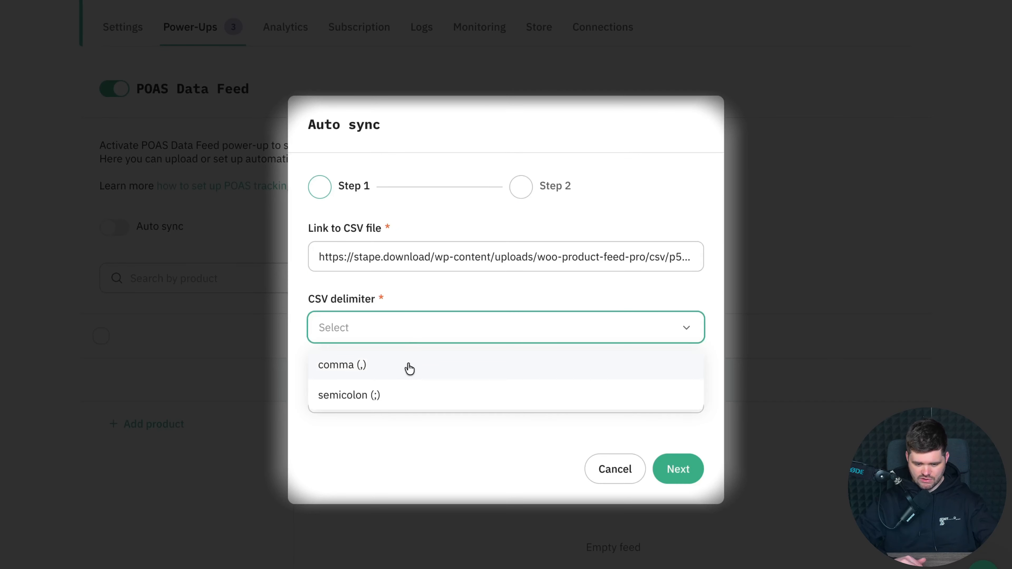